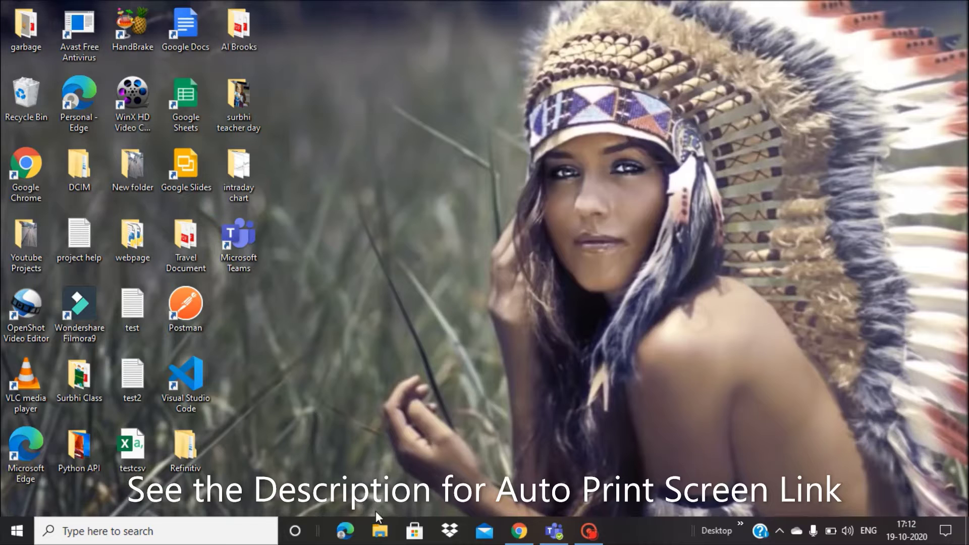
# Step: Launch File Explorer from the taskbar and show the Pictures folder
pyautogui.click(379, 531)
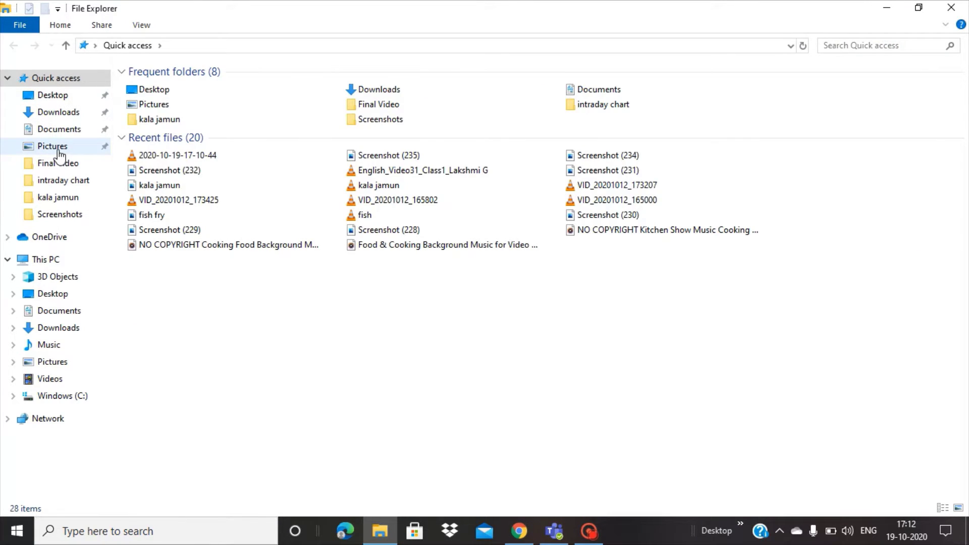
pyautogui.click(59, 151)
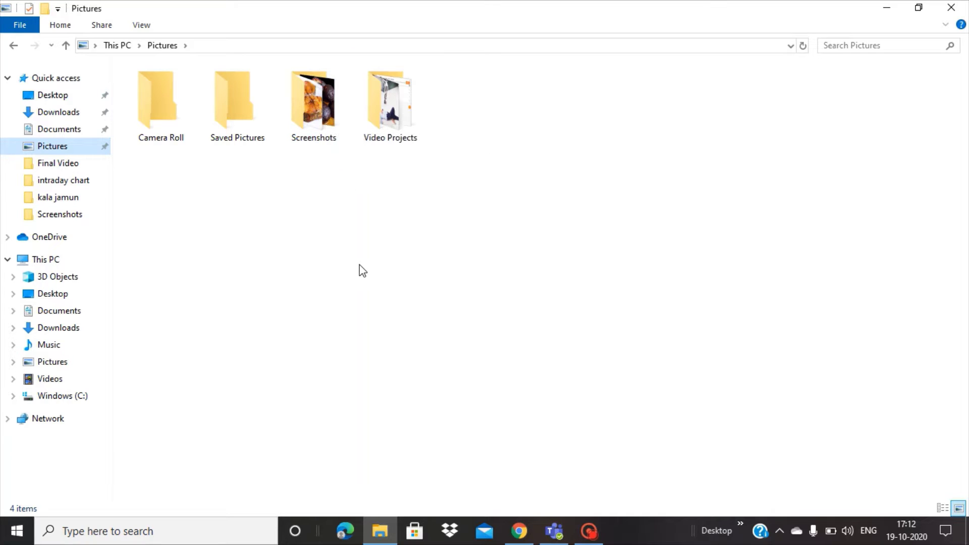
# Step: Minimize Explorer and create a new desktop folder named 'xyz'
pyautogui.click(886, 14)
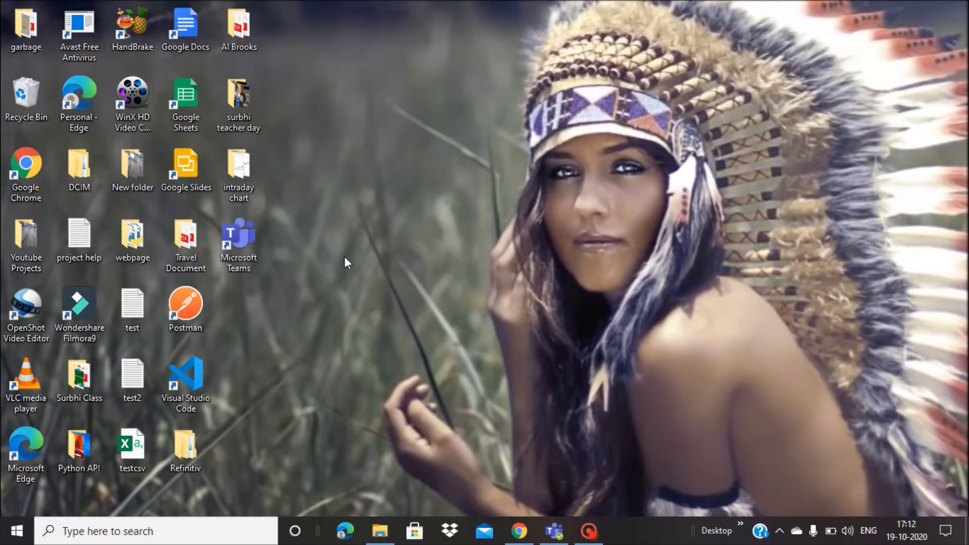
pyautogui.rightClick(266, 307)
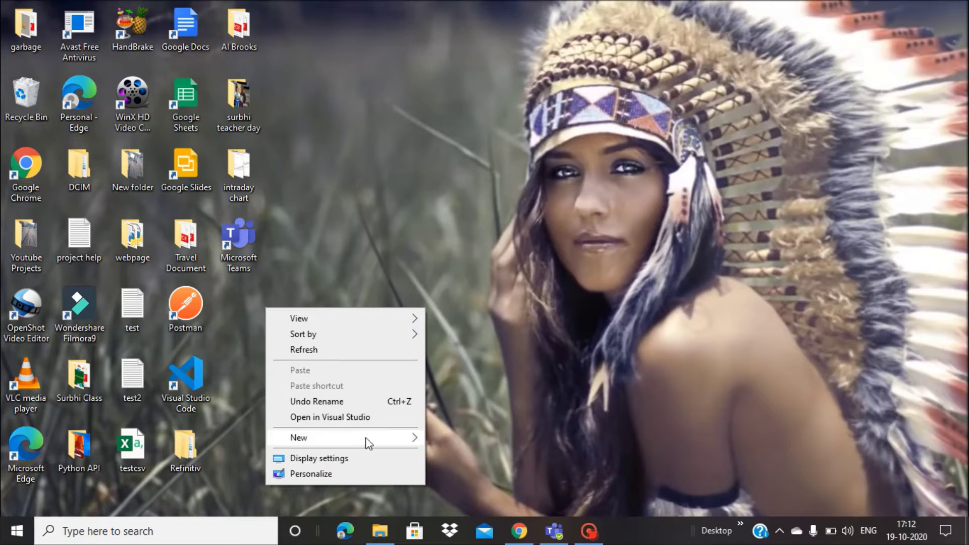
pyautogui.moveTo(374, 438)
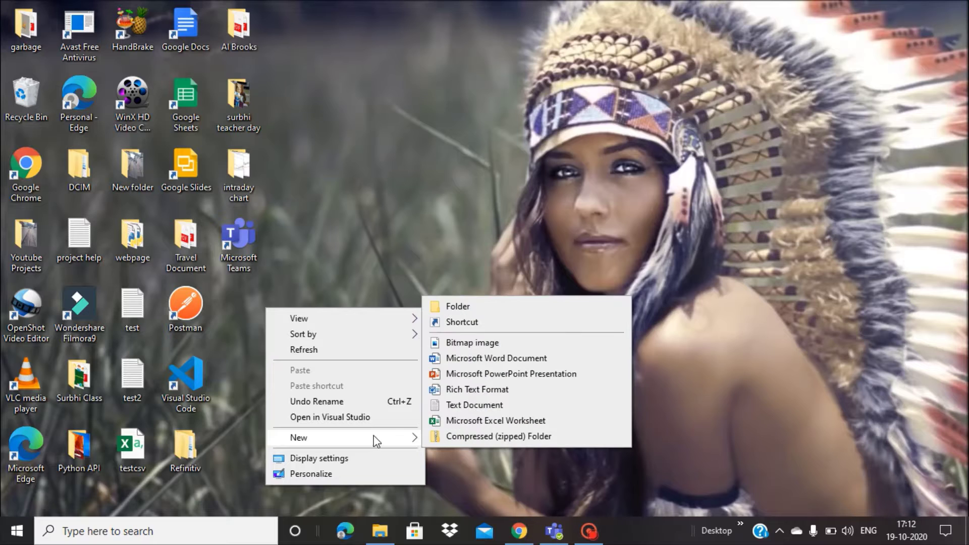
pyautogui.click(456, 305)
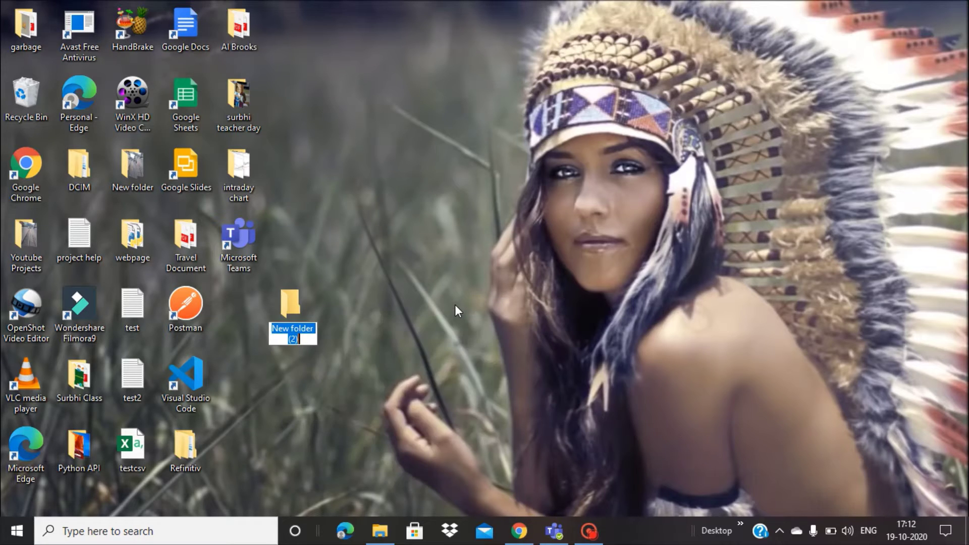
pyautogui.write('xyz')
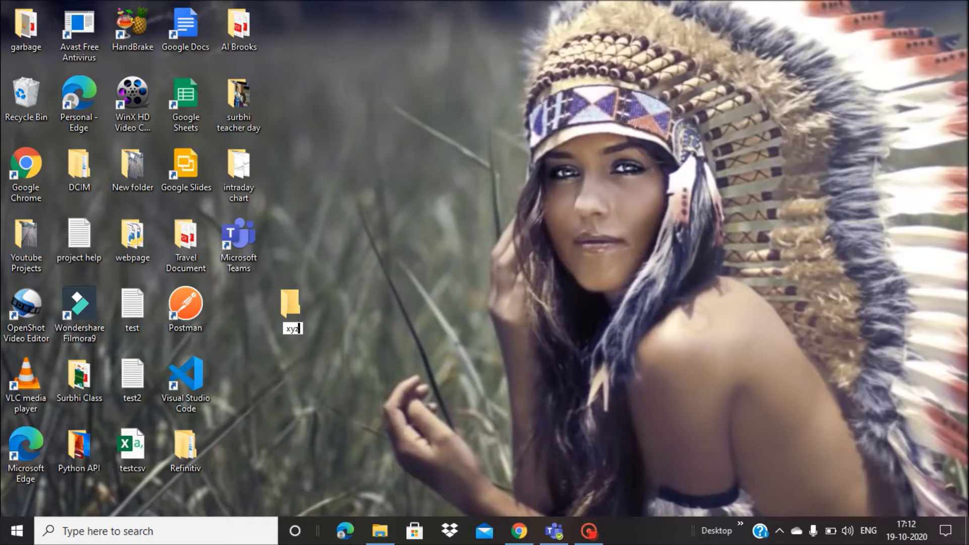
pyautogui.press('Return')
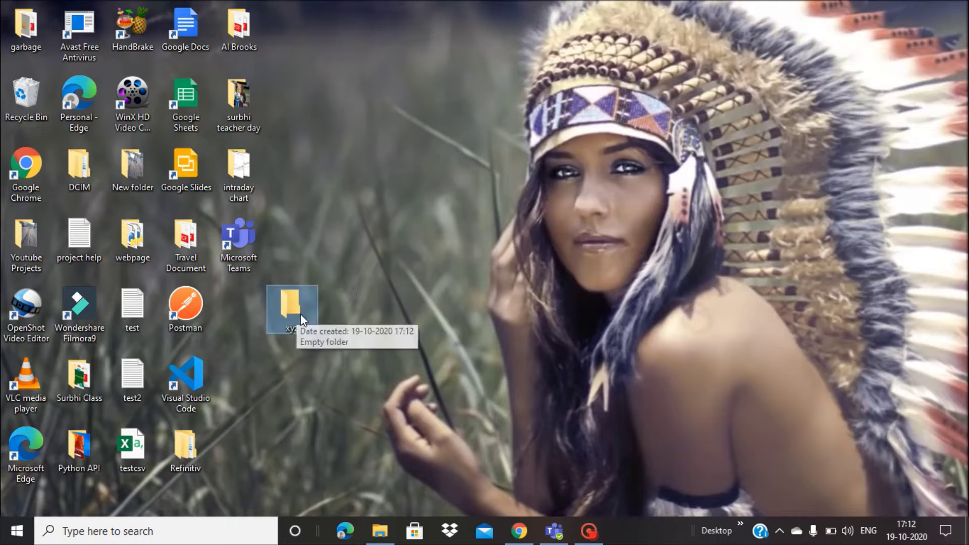
pyautogui.click(381, 530)
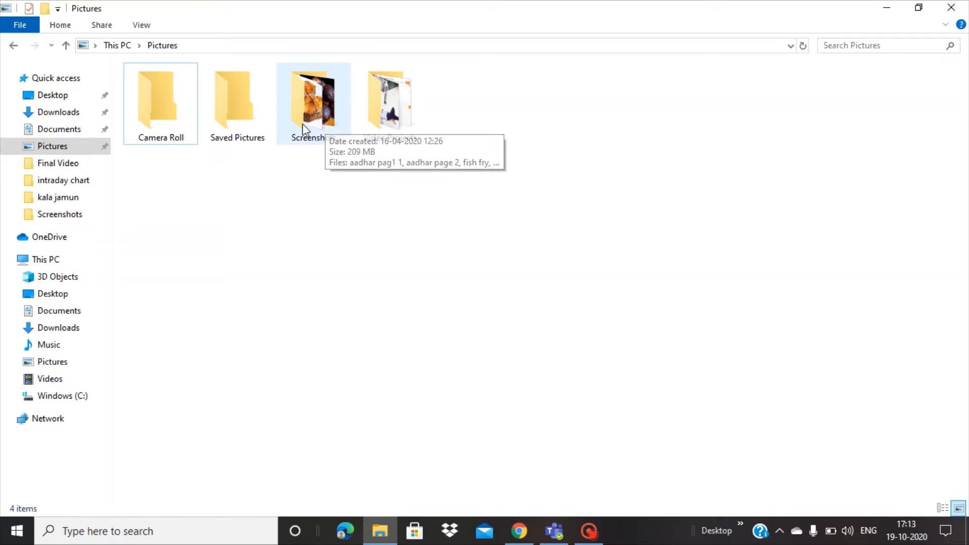
pyautogui.rightClick(318, 100)
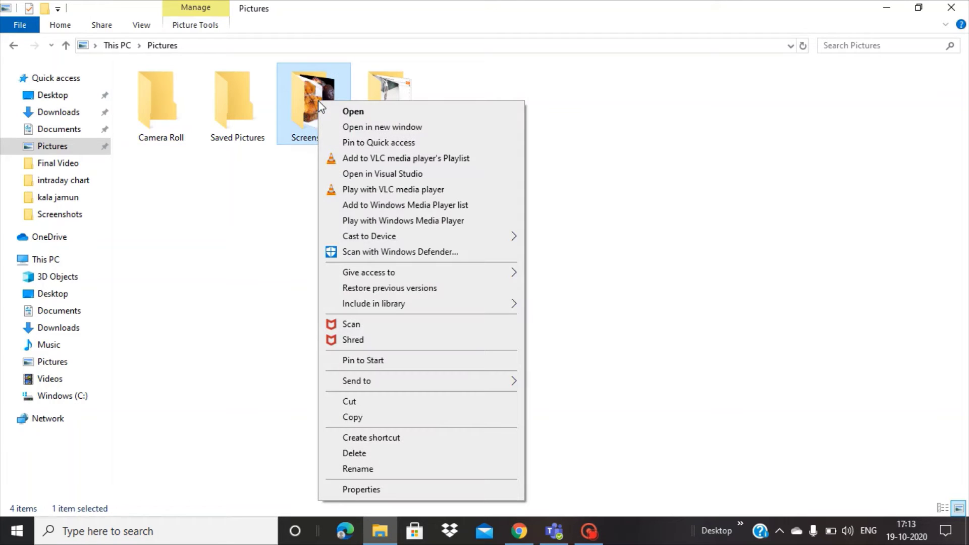
pyautogui.click(355, 491)
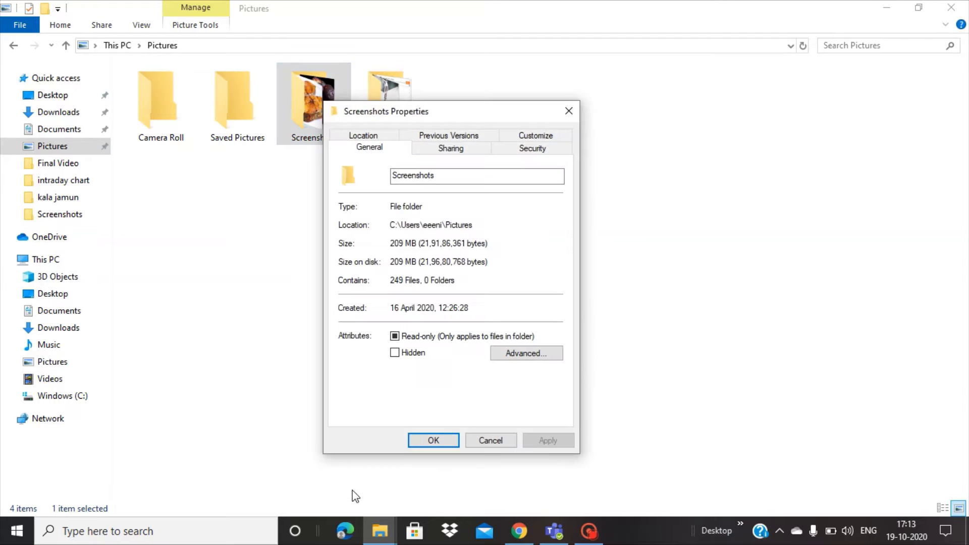
pyautogui.click(370, 136)
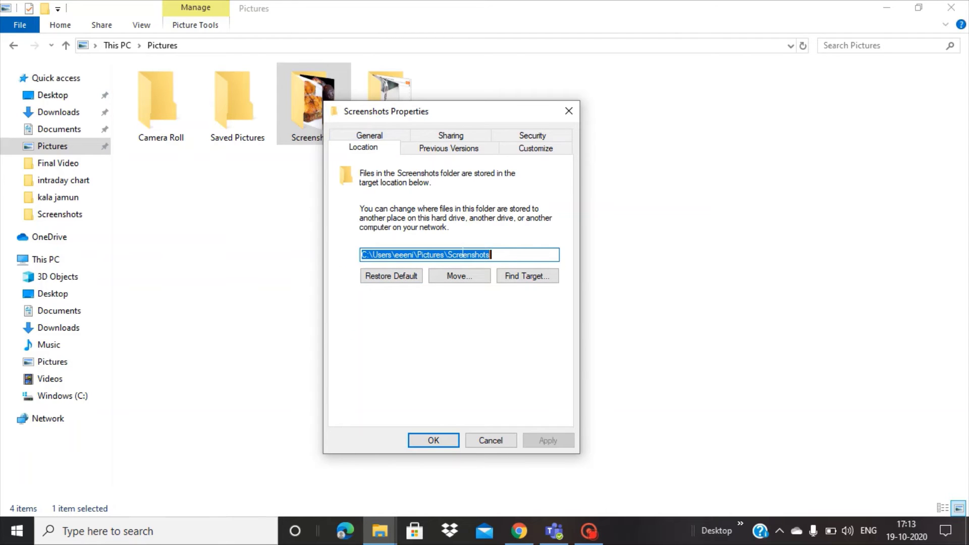
pyautogui.moveTo(390, 541)
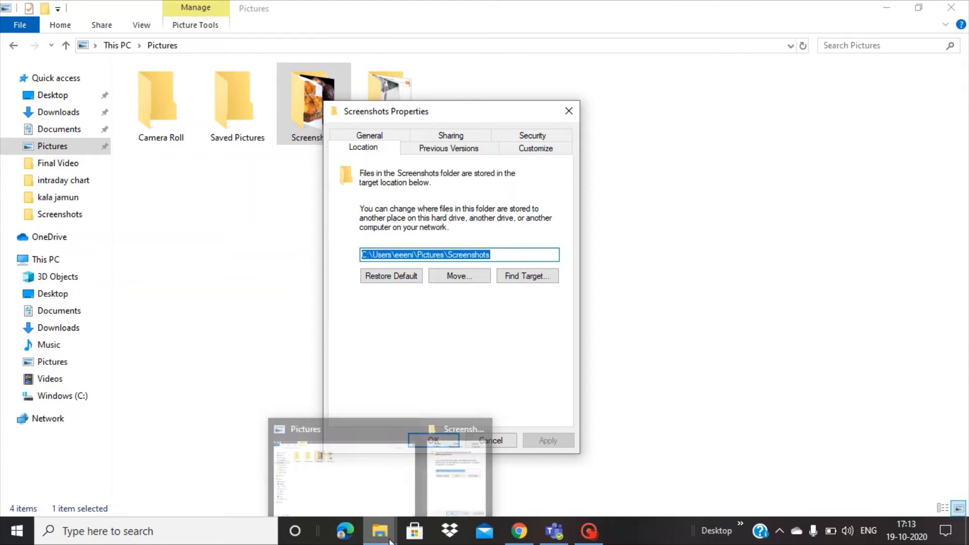
pyautogui.click(571, 114)
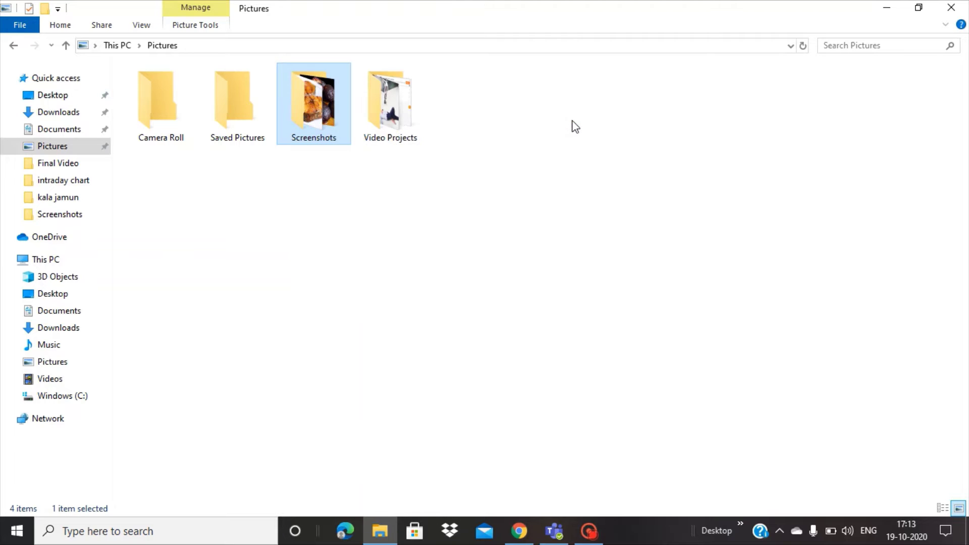
pyautogui.click(889, 8)
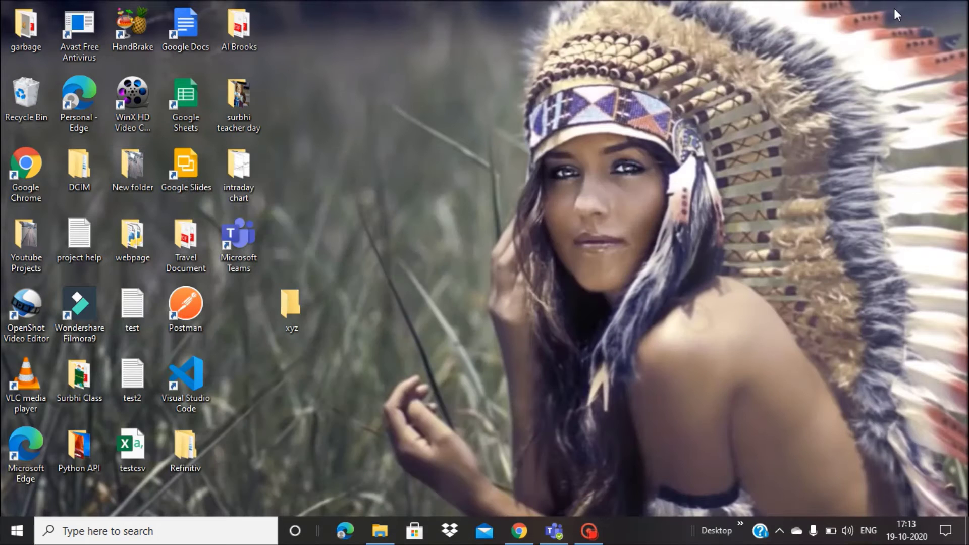
pyautogui.doubleClick(288, 302)
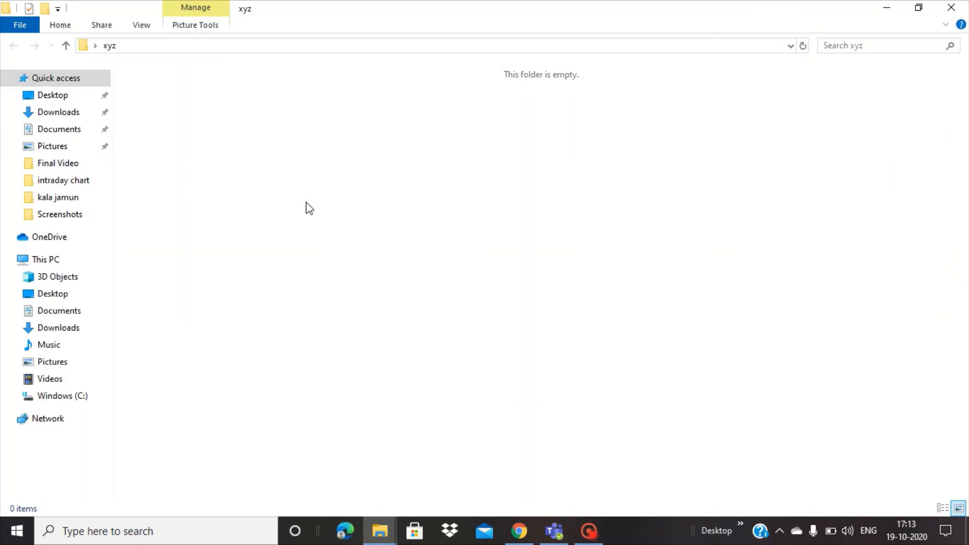
pyautogui.click(791, 47)
pyautogui.hotkey('ctrl', 'c')
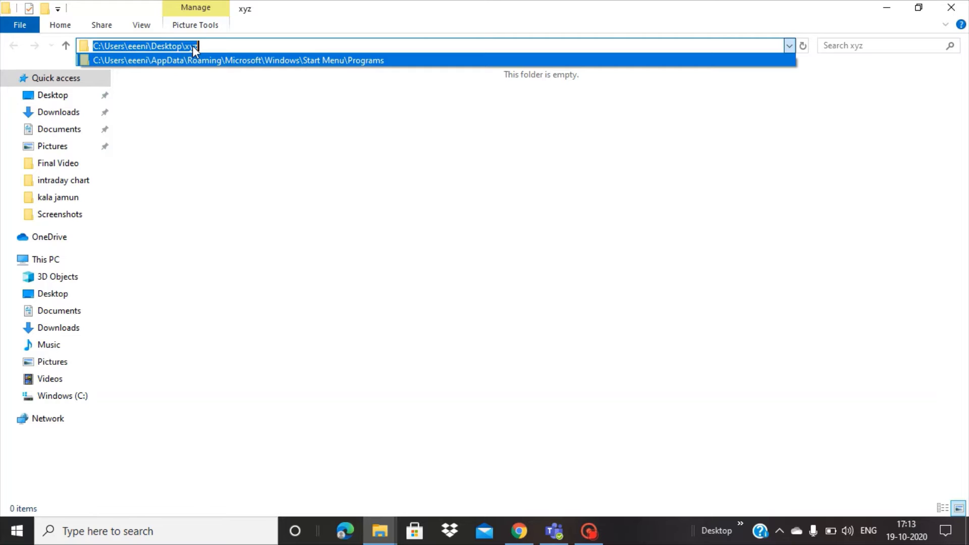
pyautogui.press('Escape')
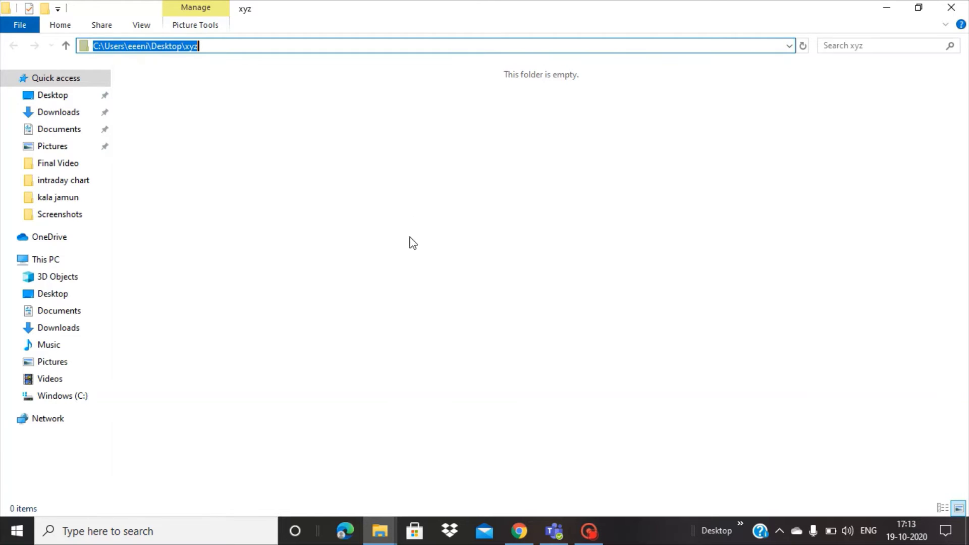
pyautogui.click(885, 9)
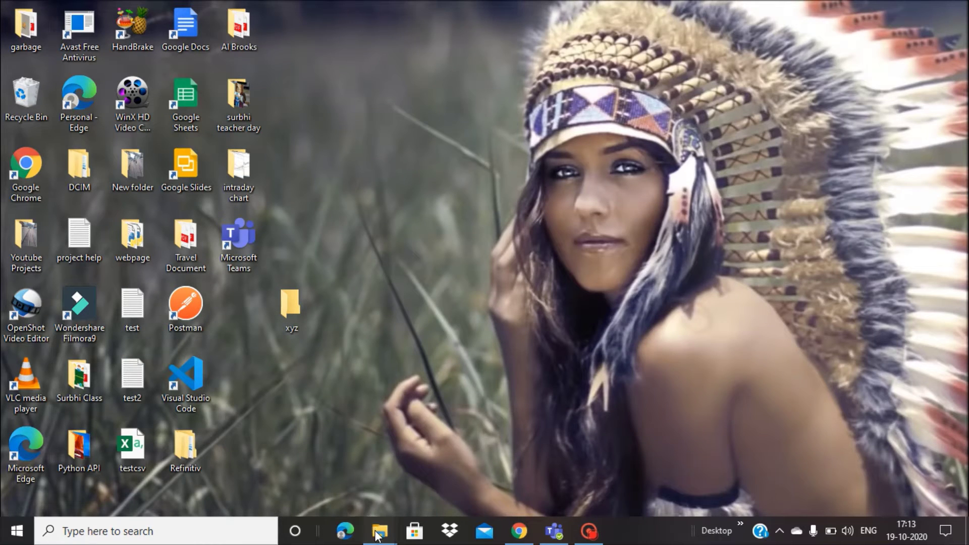
# Step: Return to the Pictures window and select the Screenshots folder
pyautogui.moveTo(380, 530)
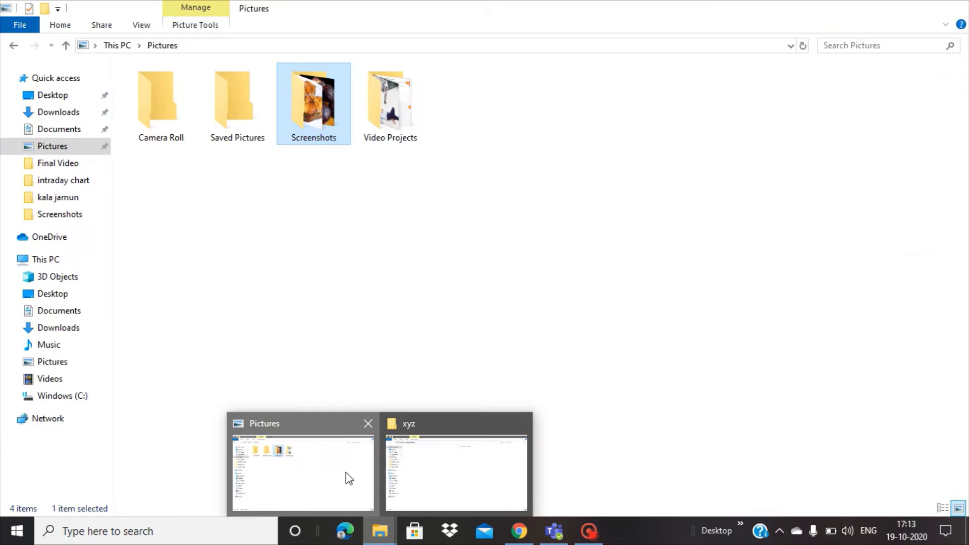
pyautogui.click(350, 474)
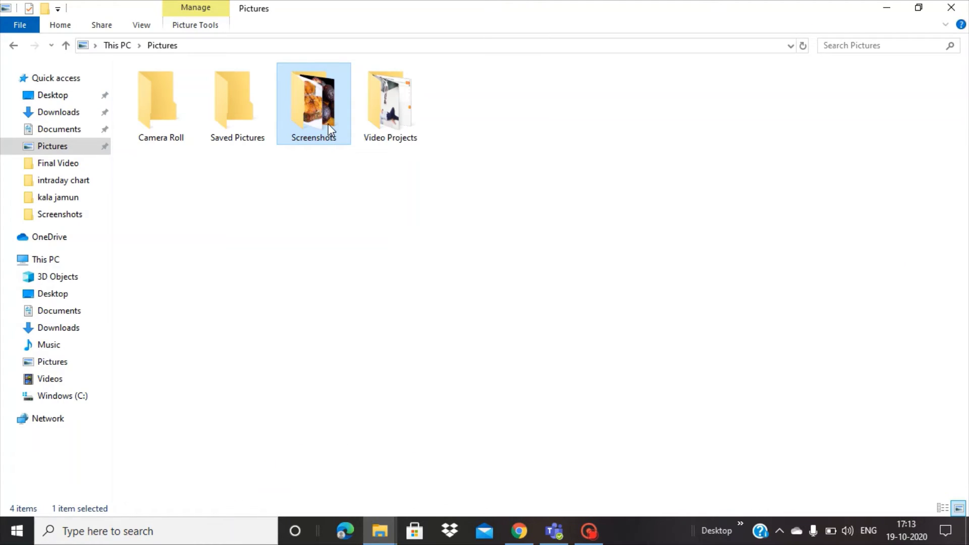
pyautogui.click(316, 270)
pyautogui.click(310, 91)
# Step: Set the Screenshots folder location to the pasted Desktop\xyz path, keeping existing files in place
pyautogui.rightClick(311, 91)
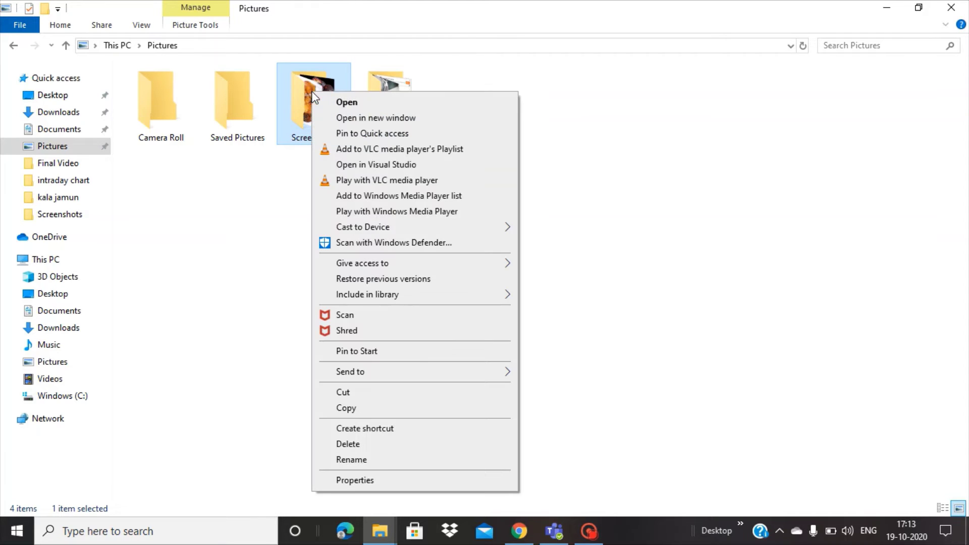
pyautogui.click(369, 480)
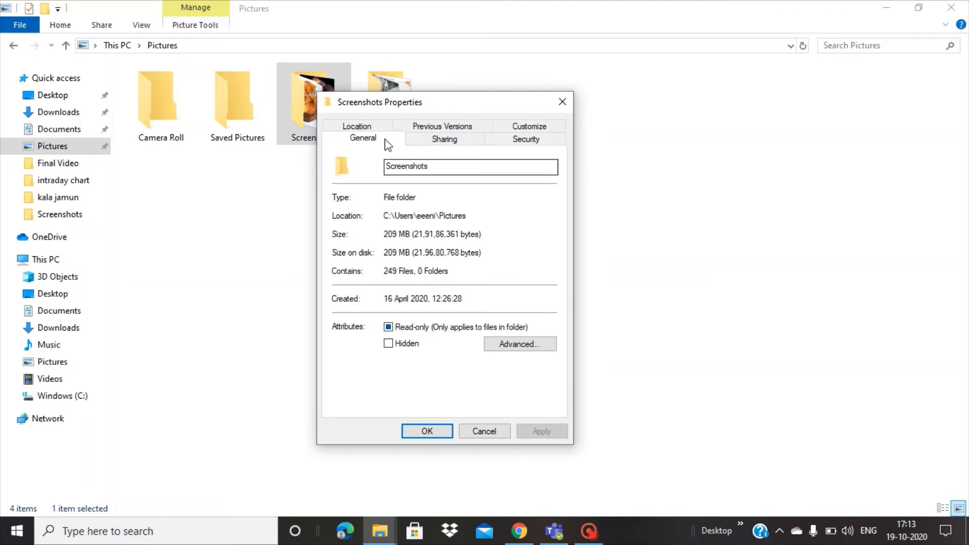
pyautogui.click(370, 126)
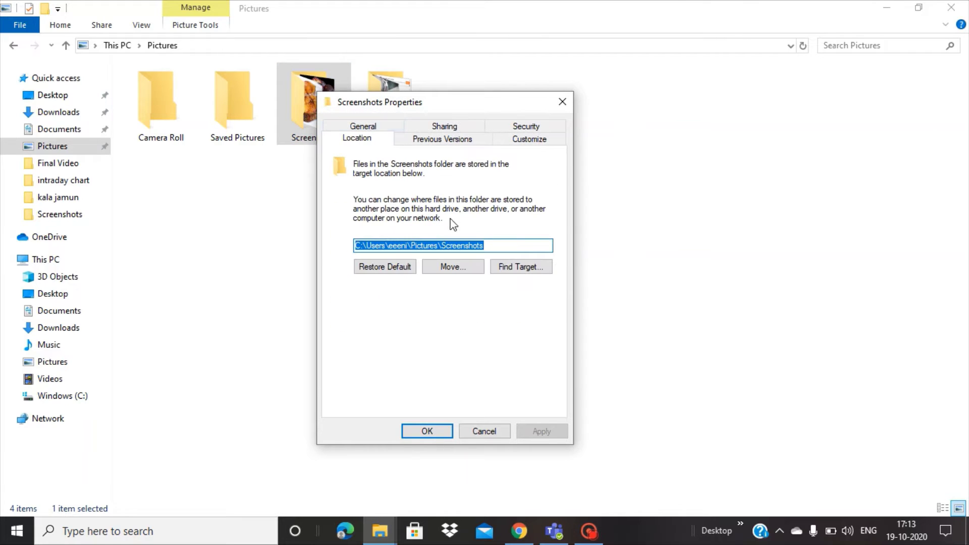
pyautogui.hotkey('ctrl', 'v')
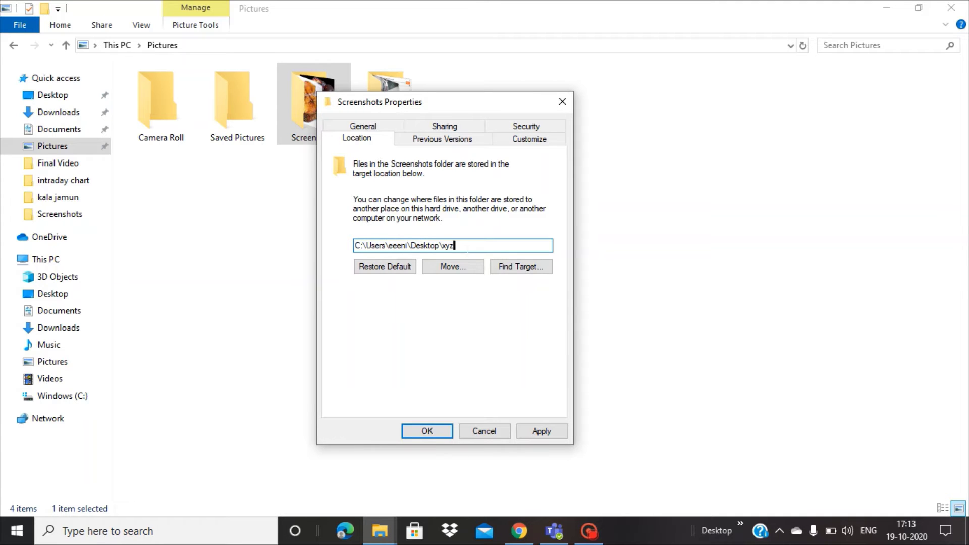
pyautogui.click(538, 432)
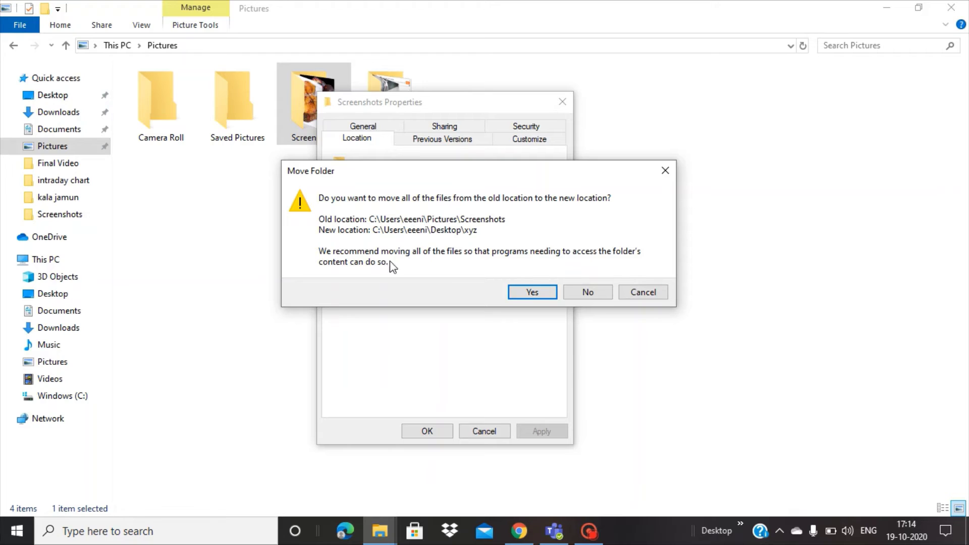
pyautogui.click(589, 292)
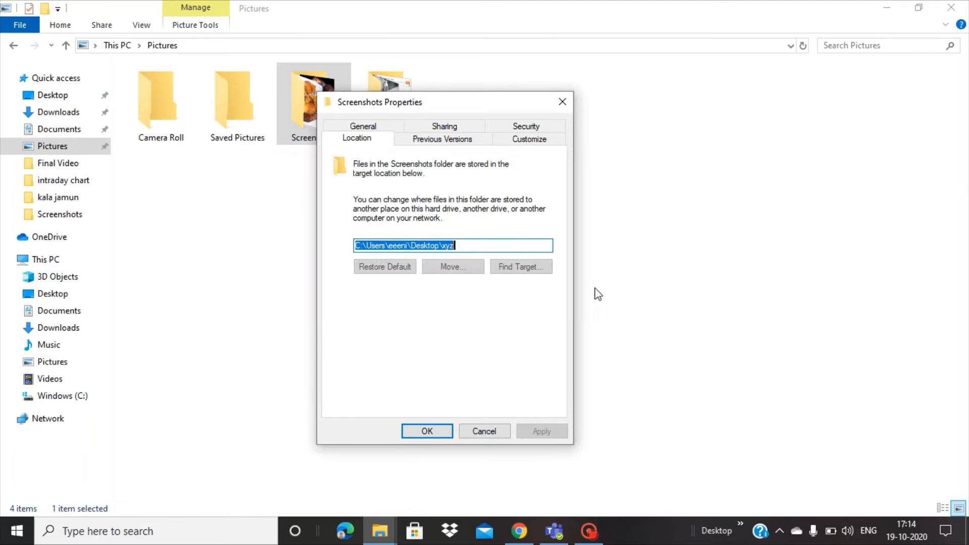
pyautogui.click(422, 434)
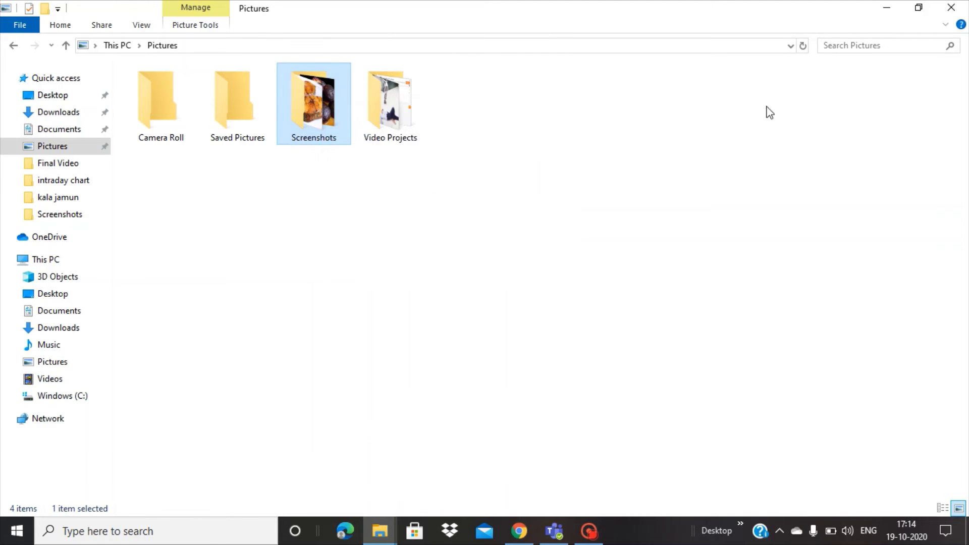
# Step: Take a Win+PrtSc screenshot and verify Screenshot (237) lands in the desktop Screenshots folder
pyautogui.click(889, 9)
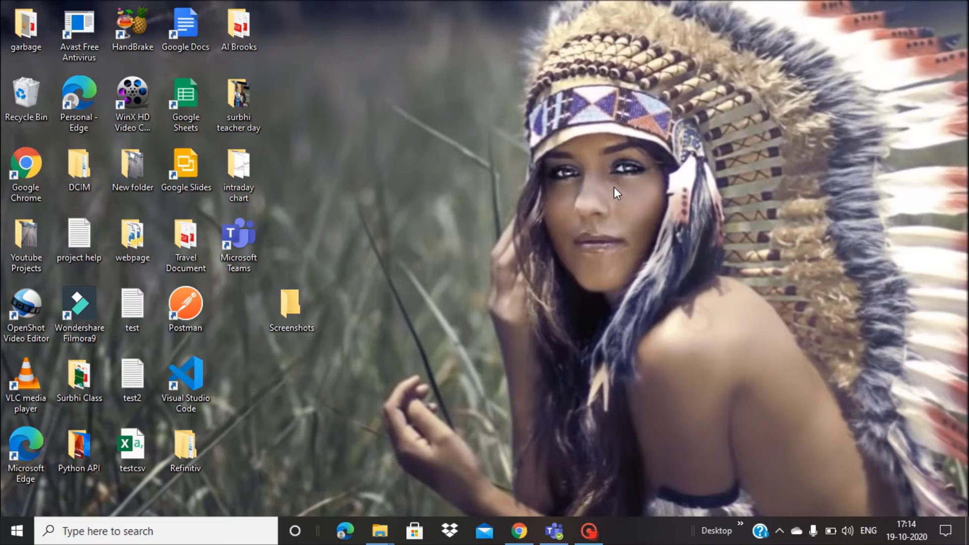
pyautogui.press('super+Print')
pyautogui.doubleClick(289, 314)
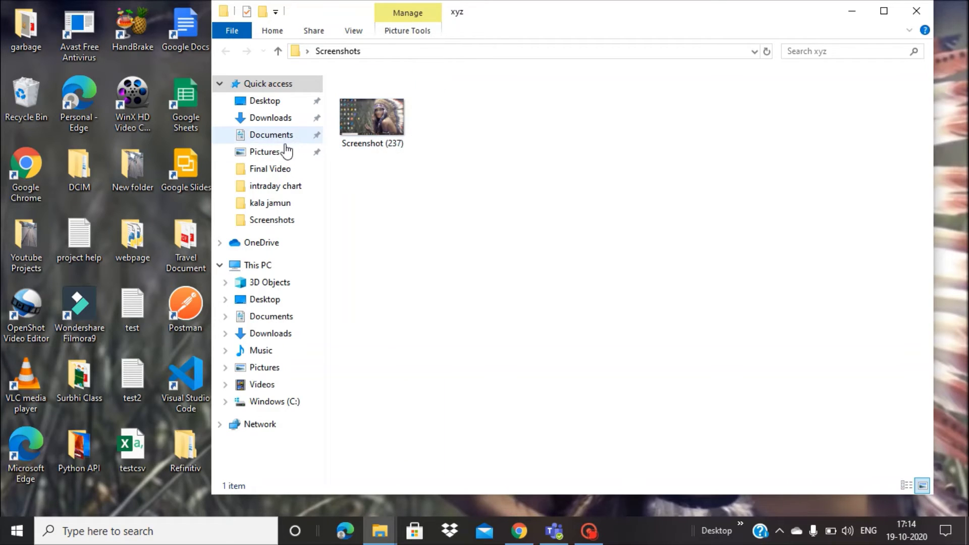
pyautogui.click(276, 157)
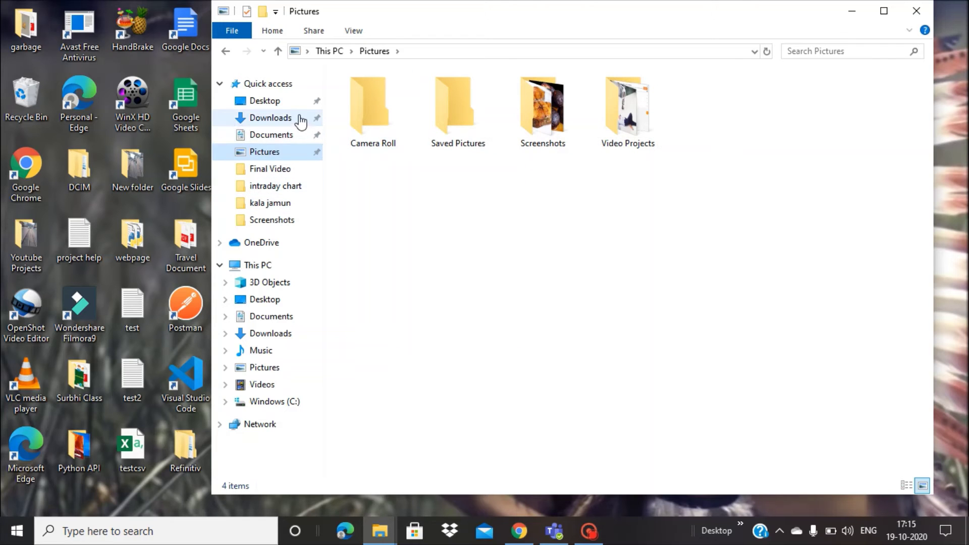
pyautogui.click(840, 13)
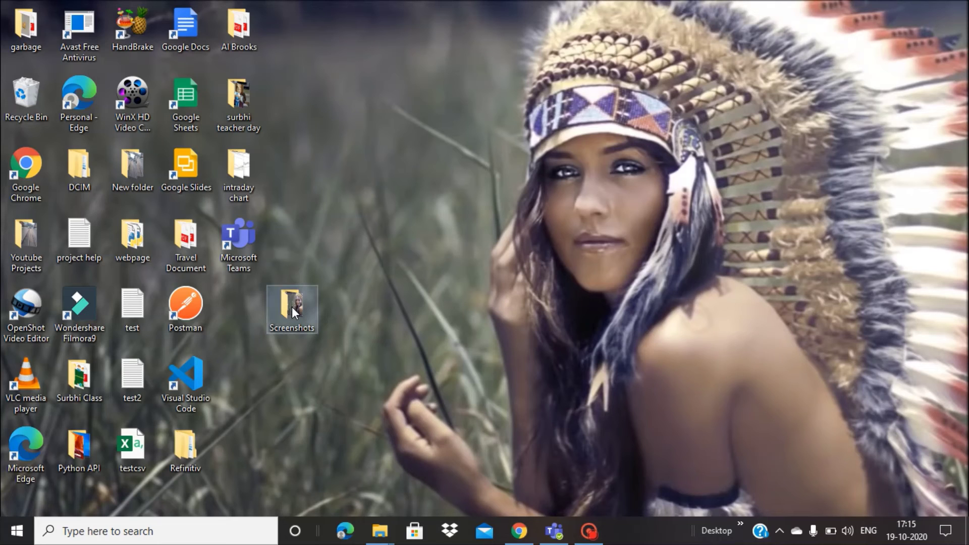
# Step: Restore the Screenshots location to default Pictures\Screenshots, leaving files in the desktop folder
pyautogui.rightClick(293, 310)
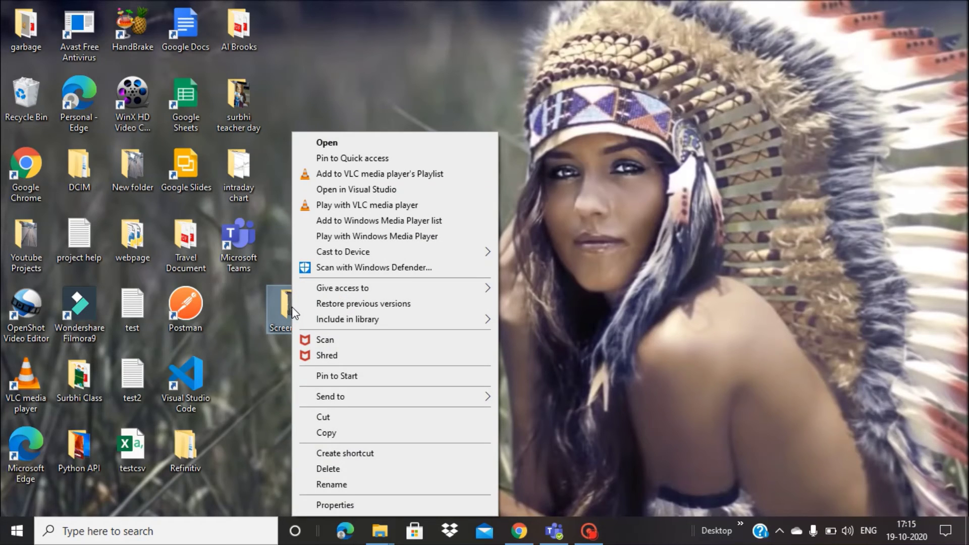
pyautogui.click(341, 505)
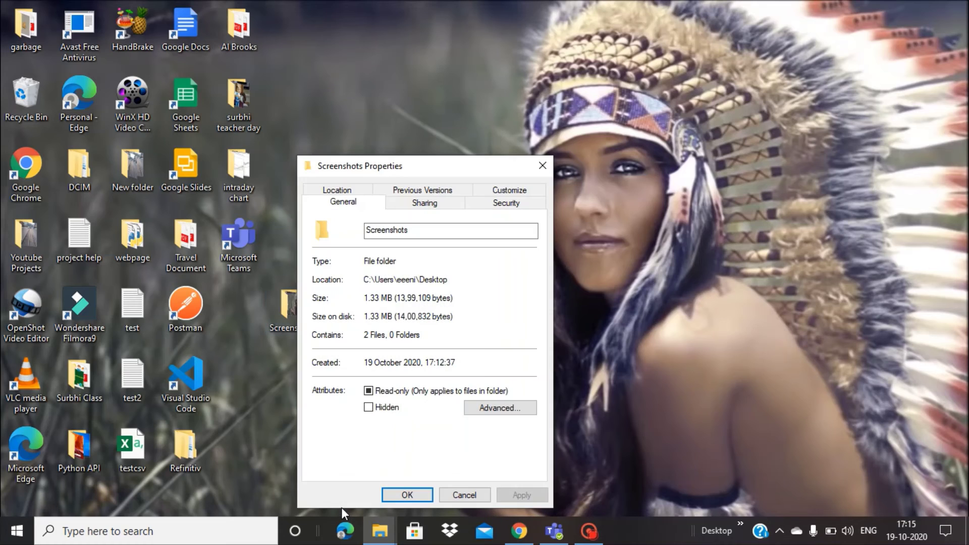
pyautogui.click(348, 190)
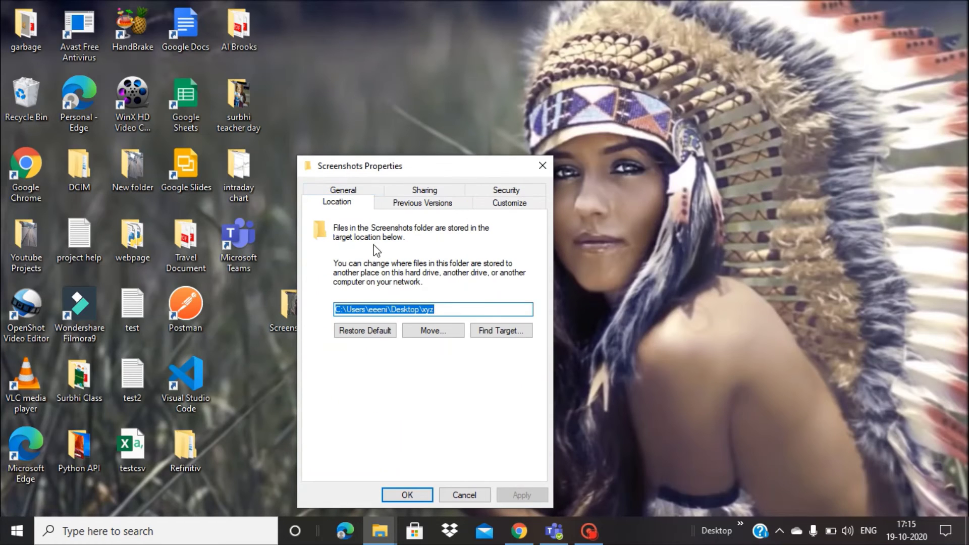
pyautogui.click(365, 331)
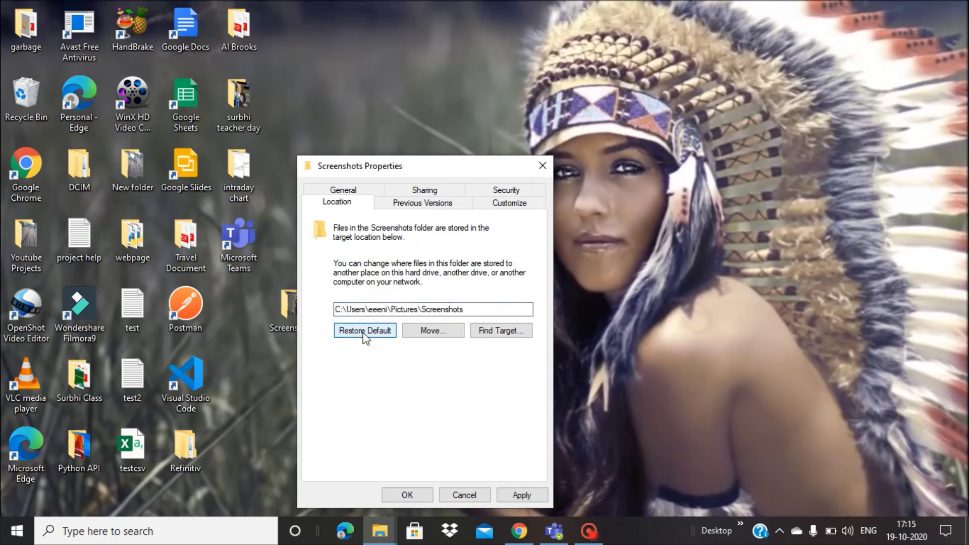
pyautogui.click(521, 496)
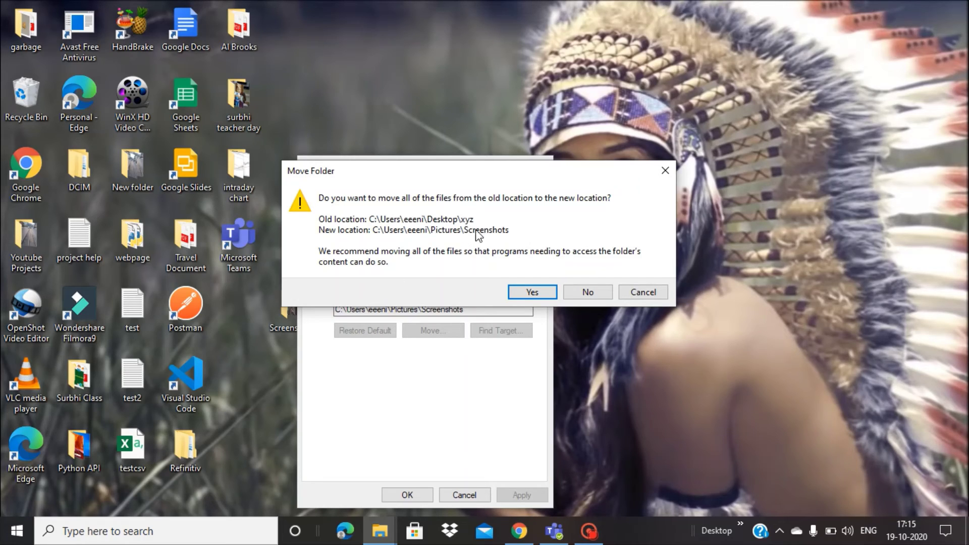
pyautogui.click(598, 296)
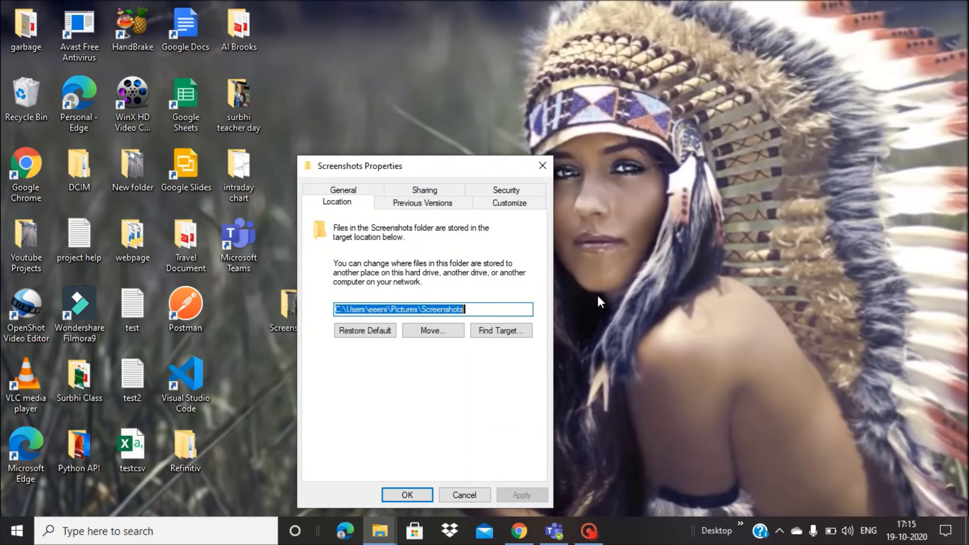
pyautogui.click(411, 500)
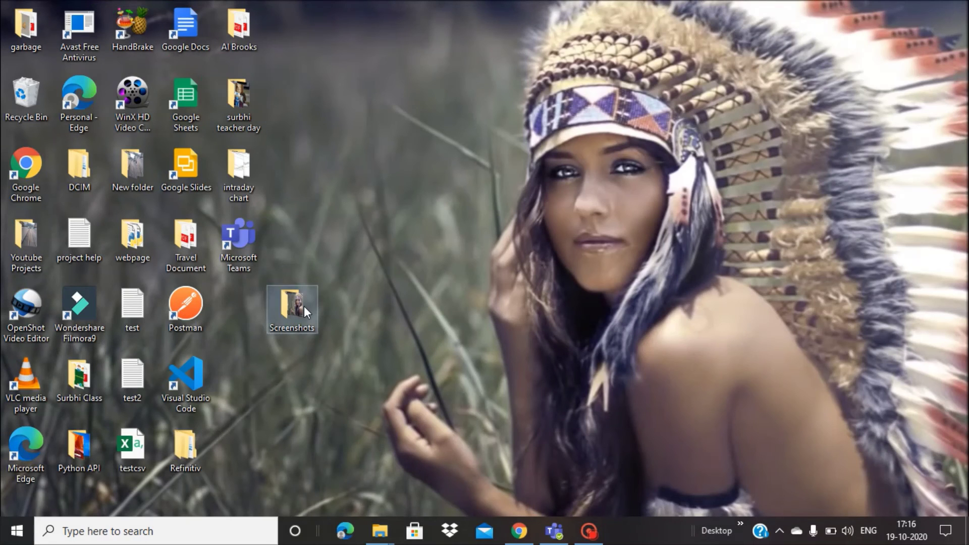
pyautogui.doubleClick(299, 309)
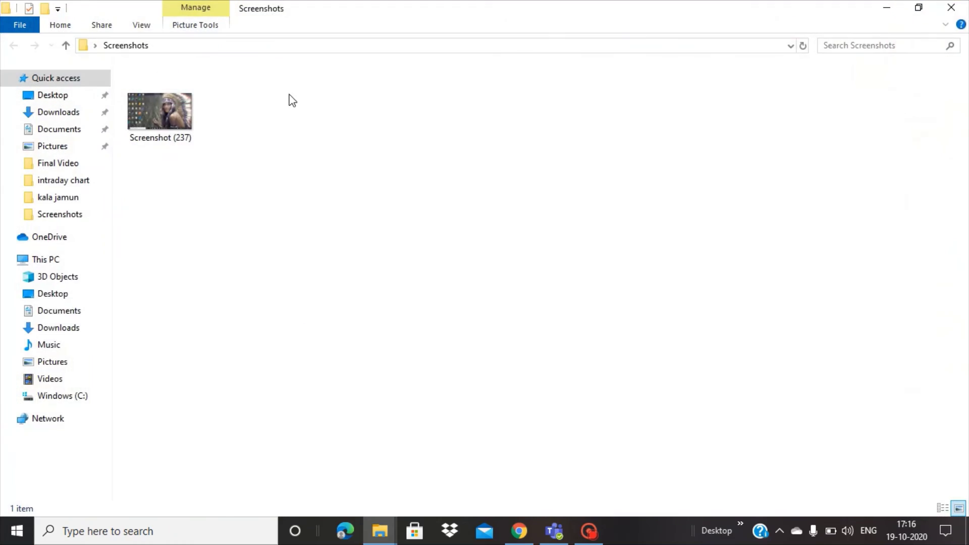
pyautogui.click(58, 146)
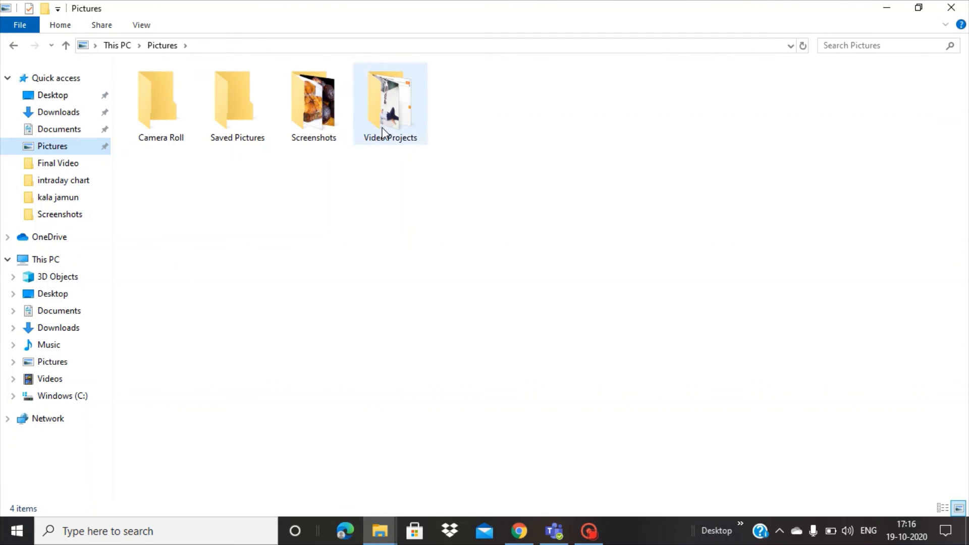
pyautogui.doubleClick(326, 129)
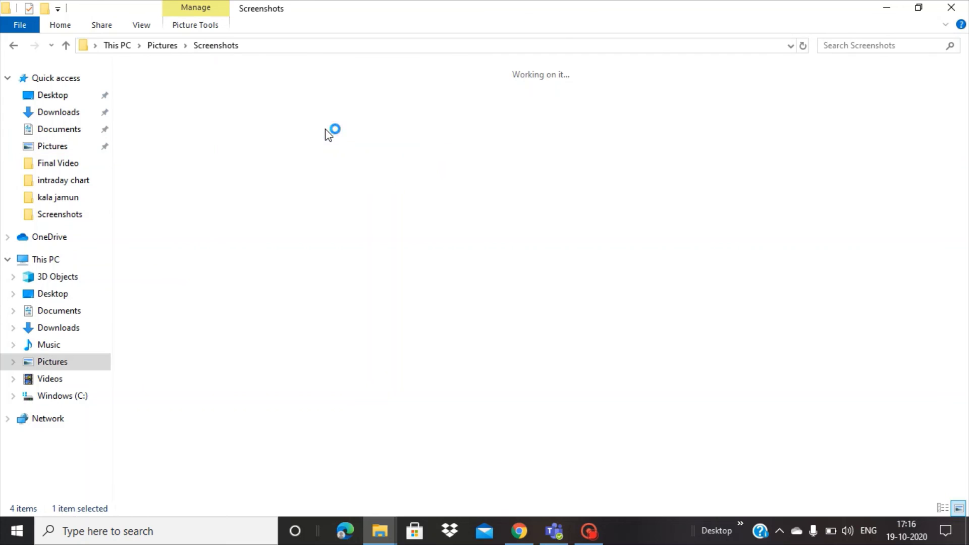
pyautogui.scroll(-15, 495, 358)
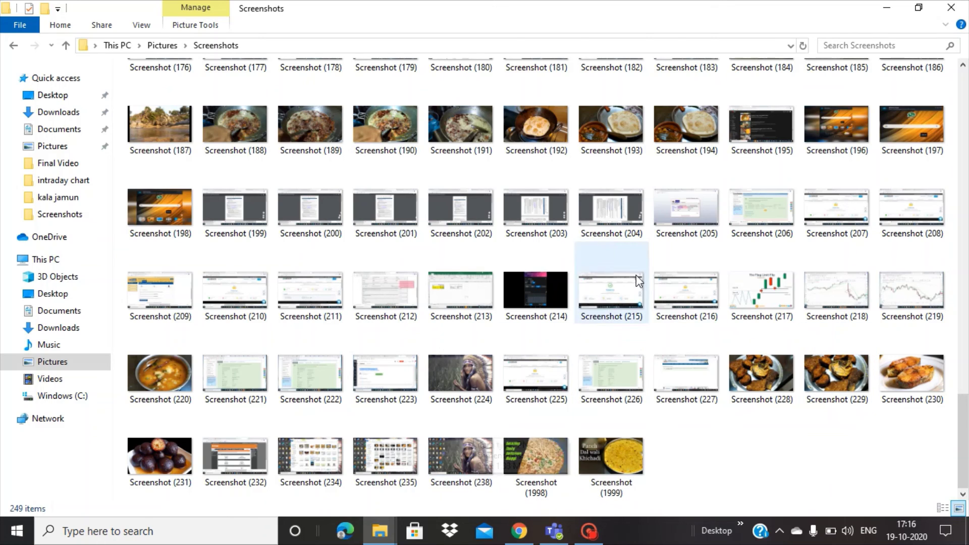
pyautogui.click(887, 8)
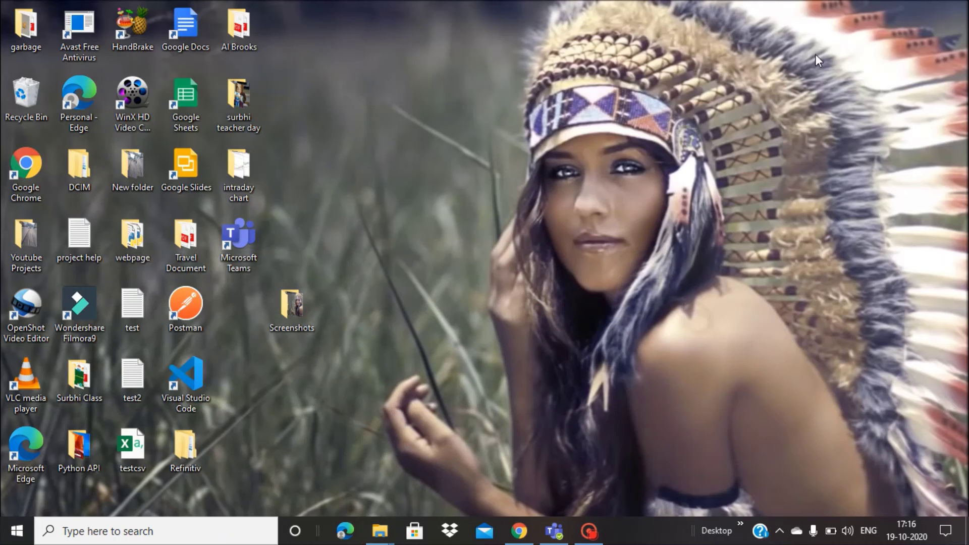